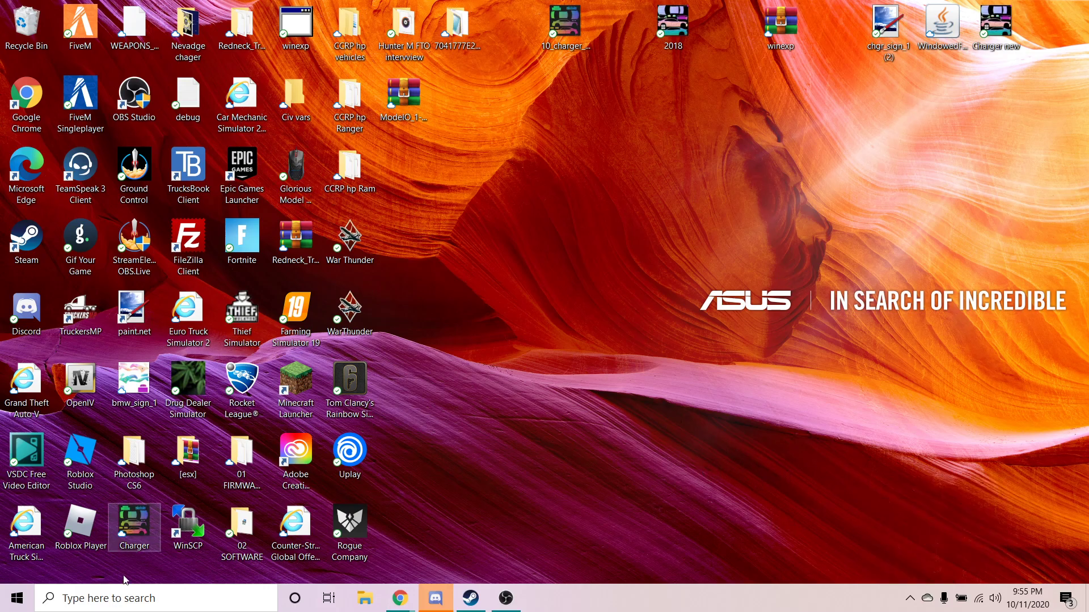
# Search the PC for 'bakkes' to find the BakkesModSetup (2) archive, then return to the browser.
pyautogui.click(145, 597)
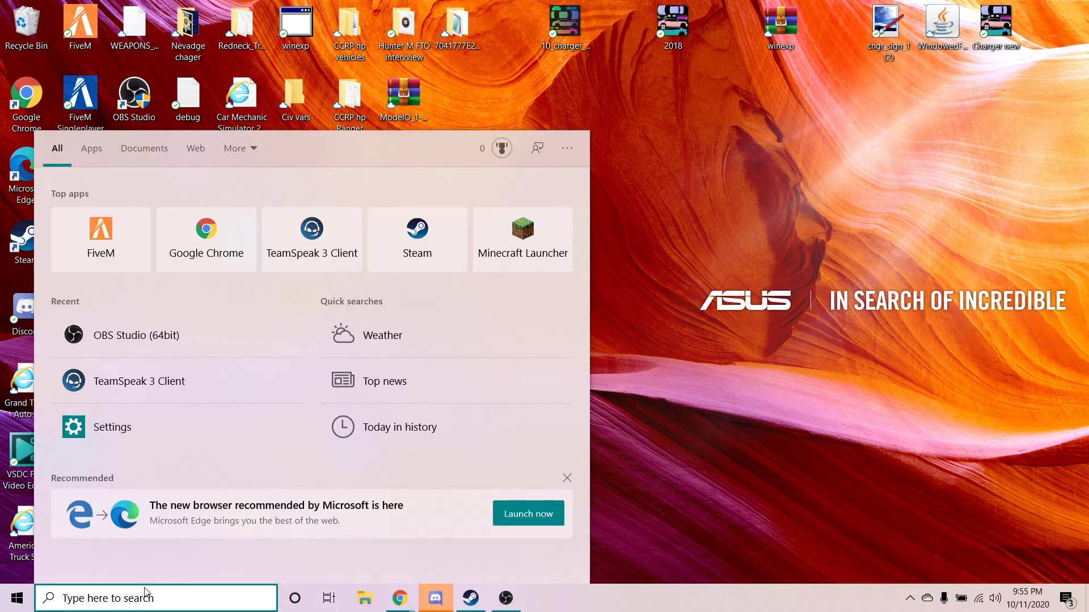
pyautogui.write('bakkes')
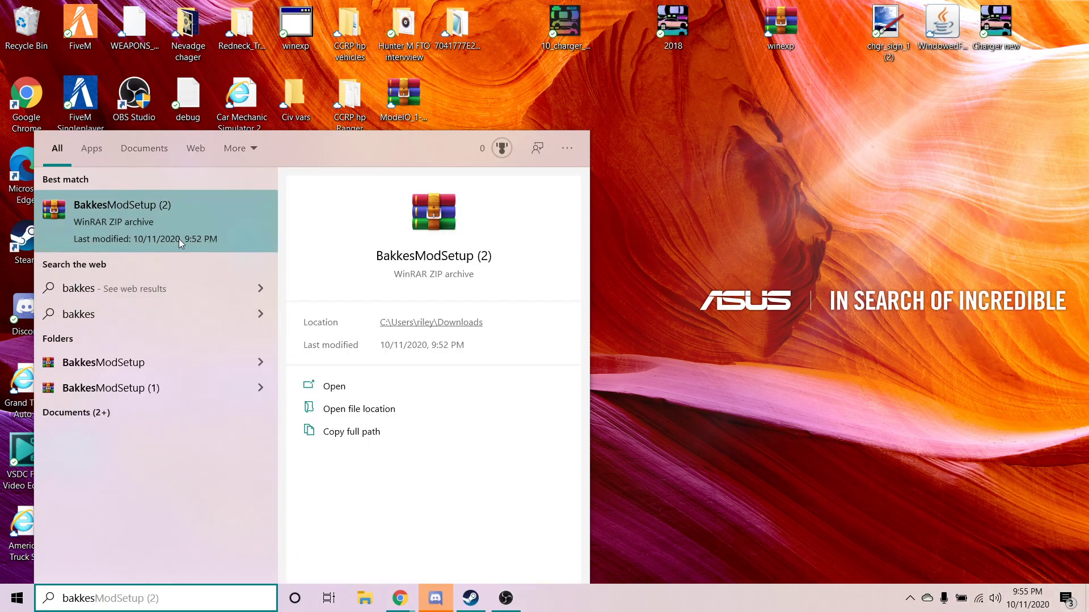
pyautogui.click(754, 245)
# Navigate the BakkesMod website from Home to its Download page.
pyautogui.moveTo(400, 598)
pyautogui.click(481, 543)
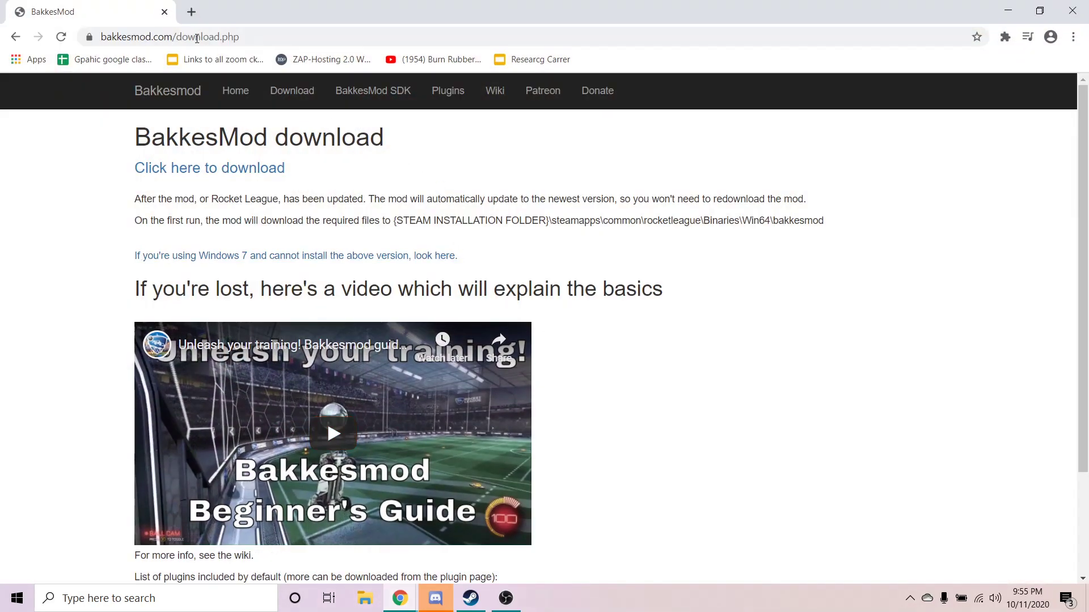
pyautogui.click(241, 95)
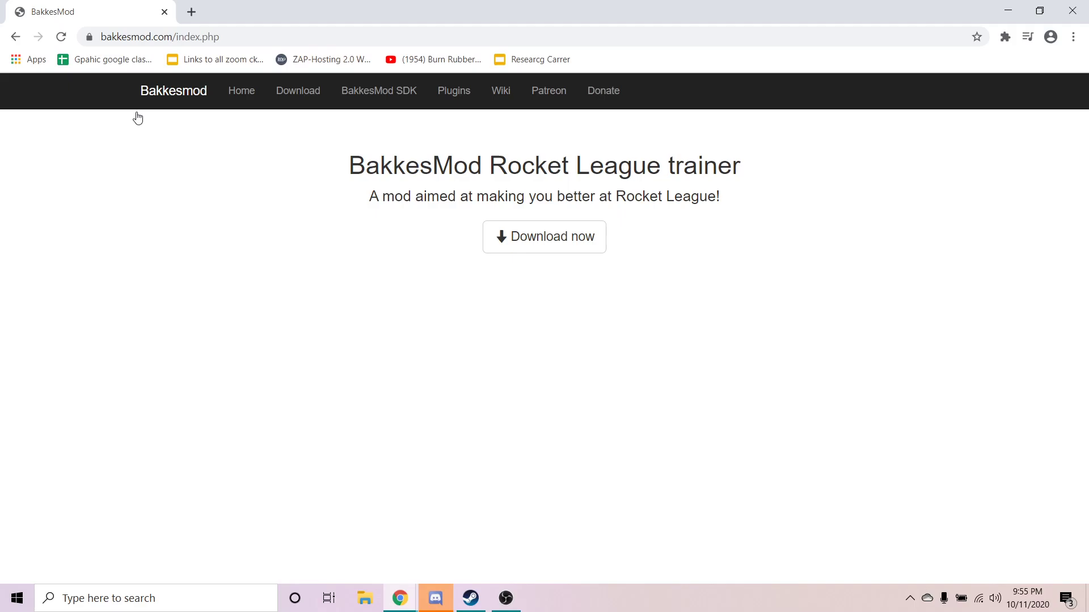
pyautogui.click(292, 94)
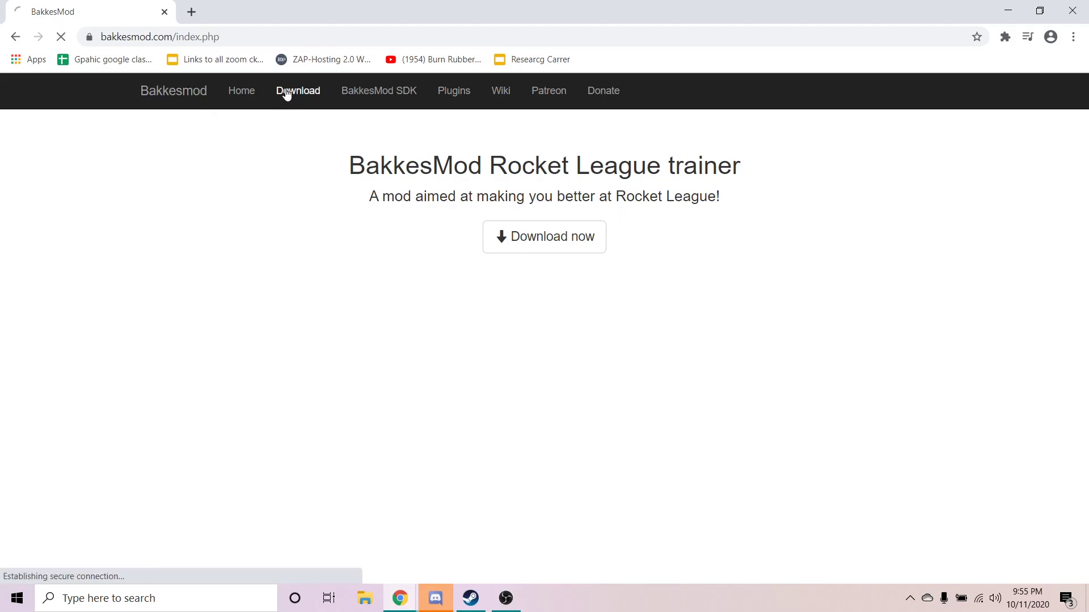
# Download BakkesModSetup (3).zip (7.4 MB) and open the finished archive.
pyautogui.moveTo(103, 179); pyautogui.dragTo(401, 164)
pyautogui.click(212, 173)
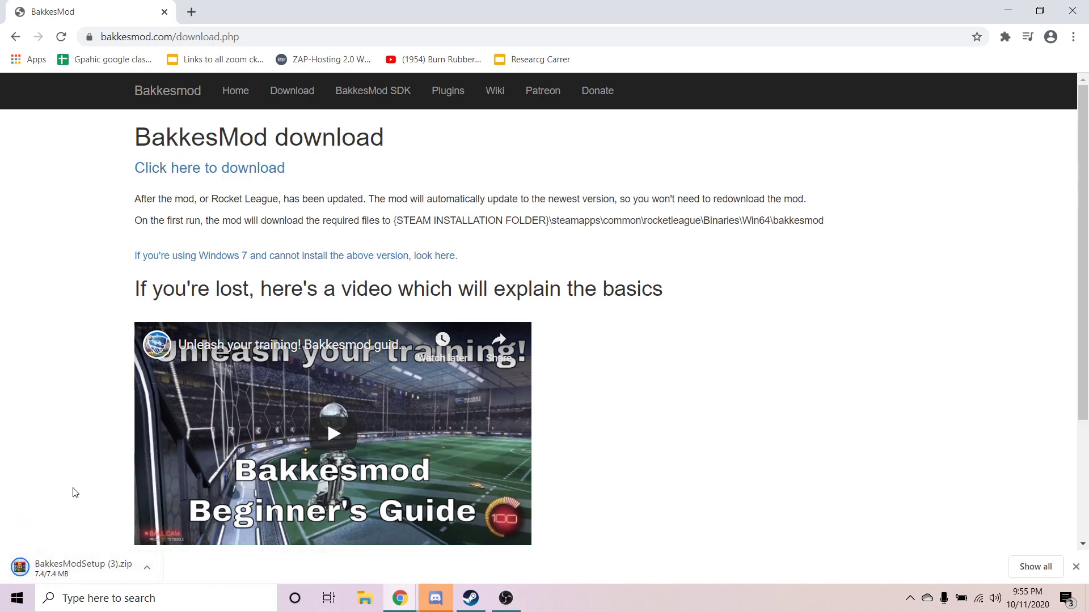
pyautogui.click(78, 568)
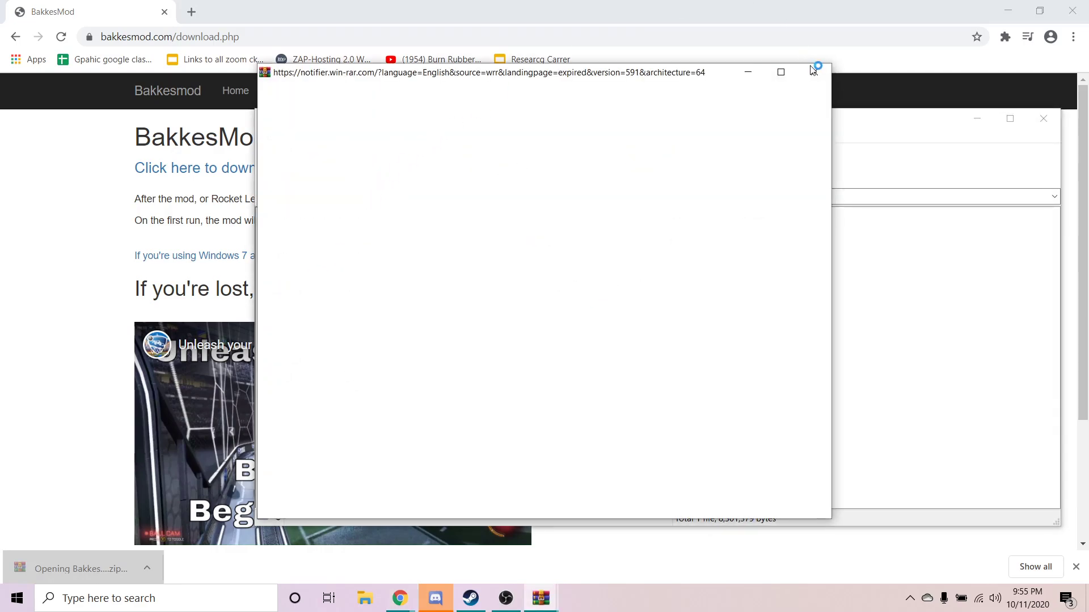
# Close the WinRAR notifier and select BakkesModSetup.exe inside the archive.
pyautogui.click(815, 73)
pyautogui.click(486, 280)
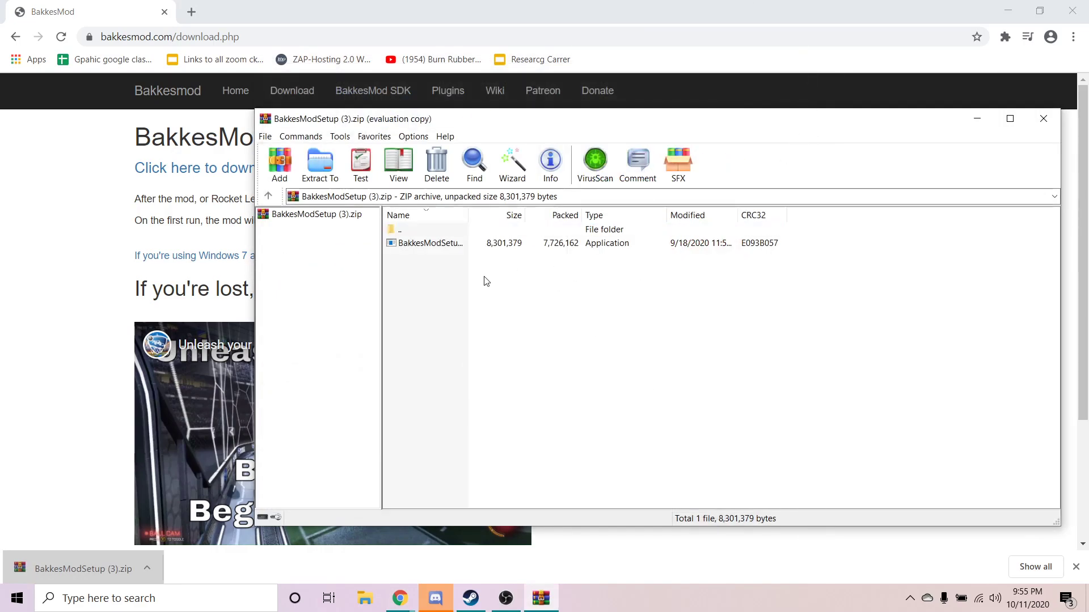
pyautogui.moveTo(461, 254); pyautogui.dragTo(462, 254)
pyautogui.click(462, 254)
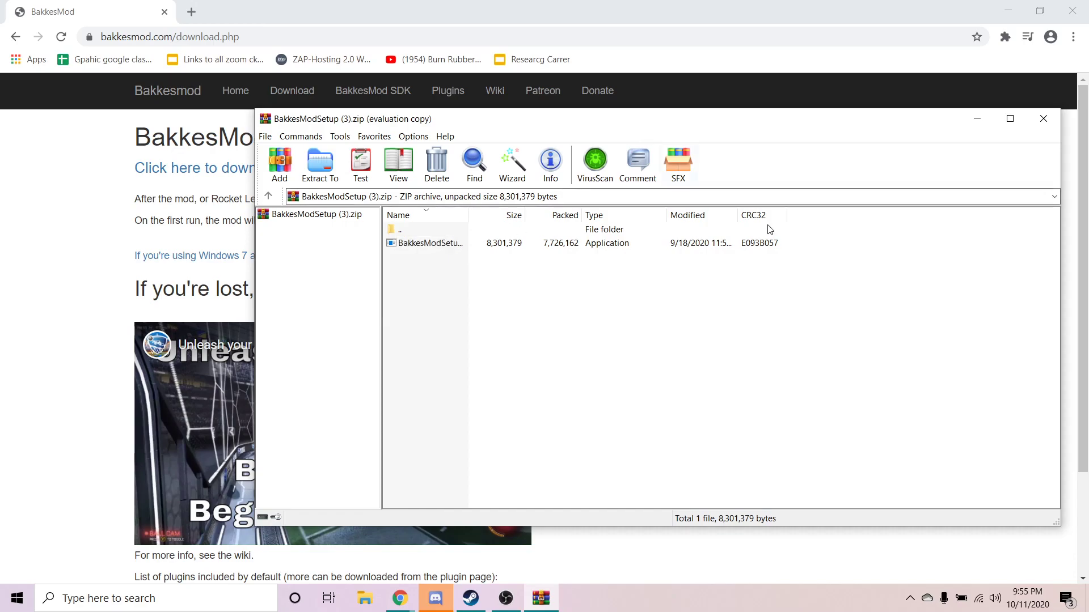
pyautogui.click(767, 242)
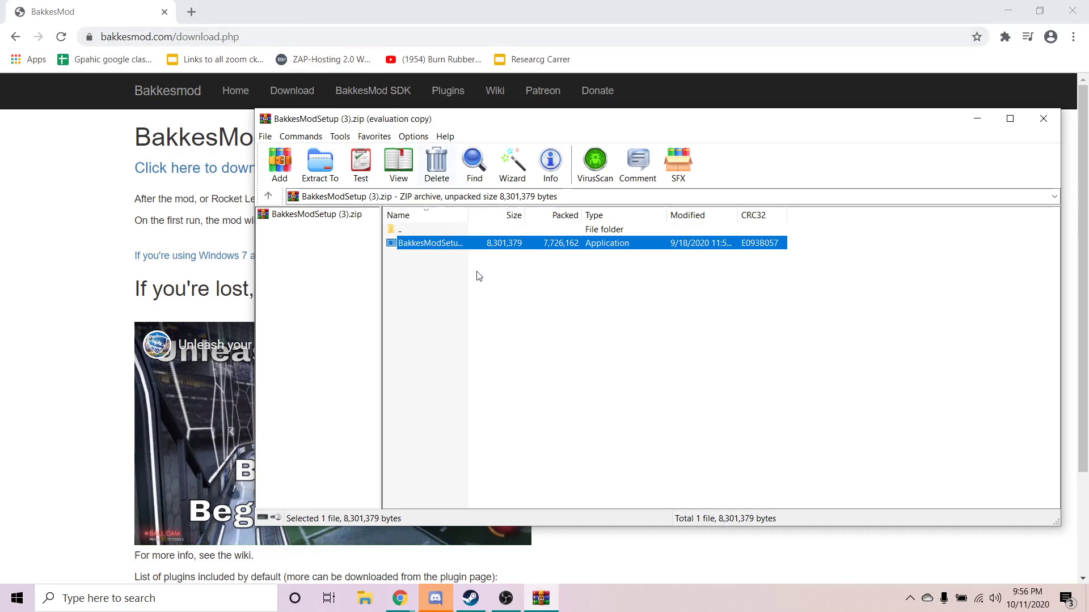
# Run BakkesModSetup.exe, install with a desktop shortcut, and open the antivirus whitelisting guide.
pyautogui.doubleClick(473, 242)
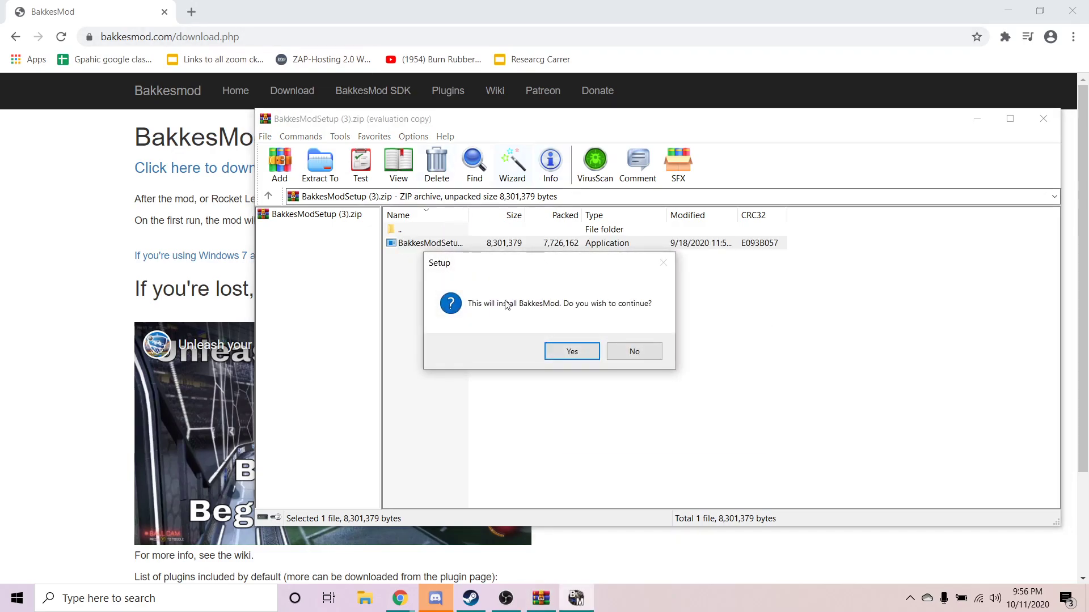
pyautogui.click(565, 353)
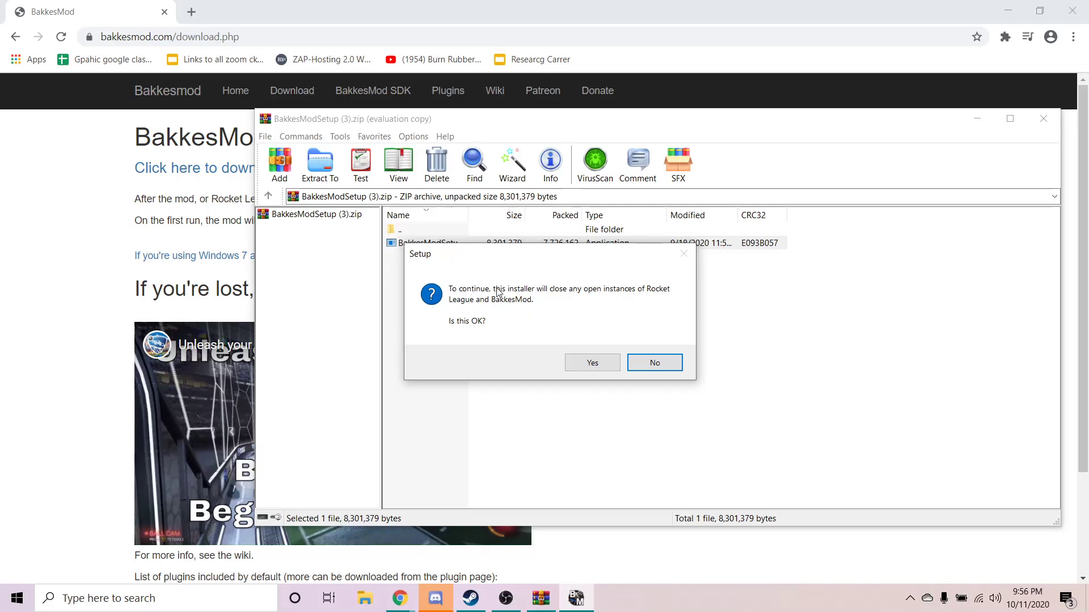
pyautogui.click(590, 363)
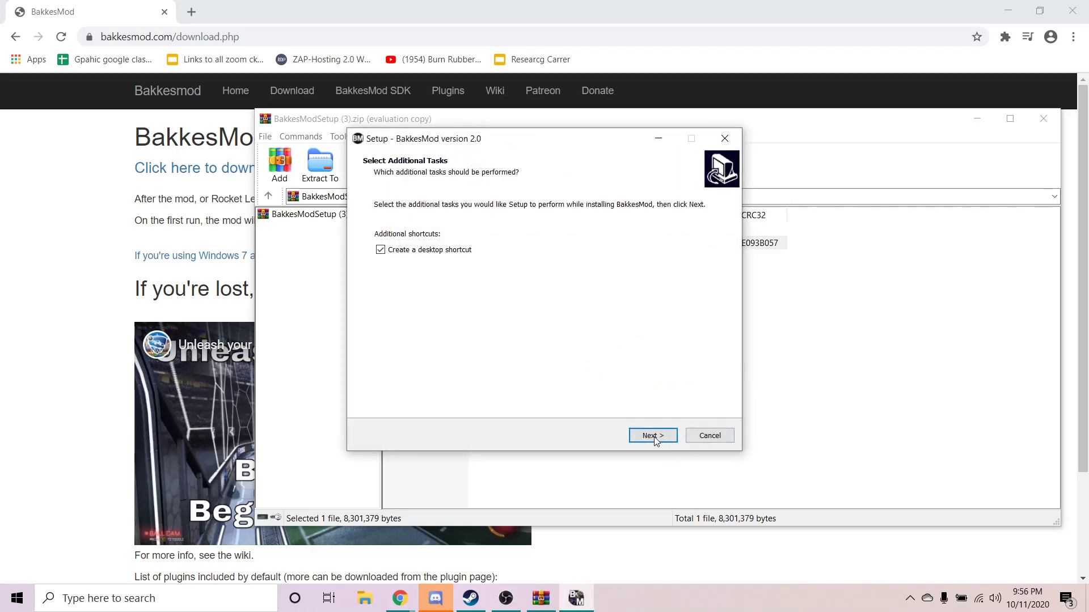
pyautogui.click(653, 437)
pyautogui.click(652, 436)
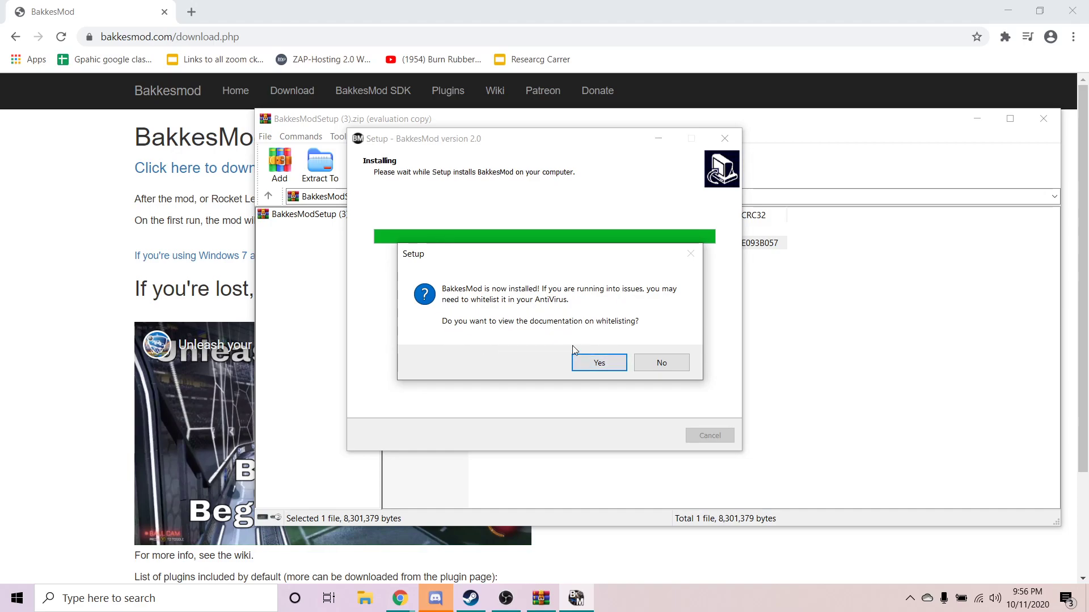
pyautogui.click(595, 362)
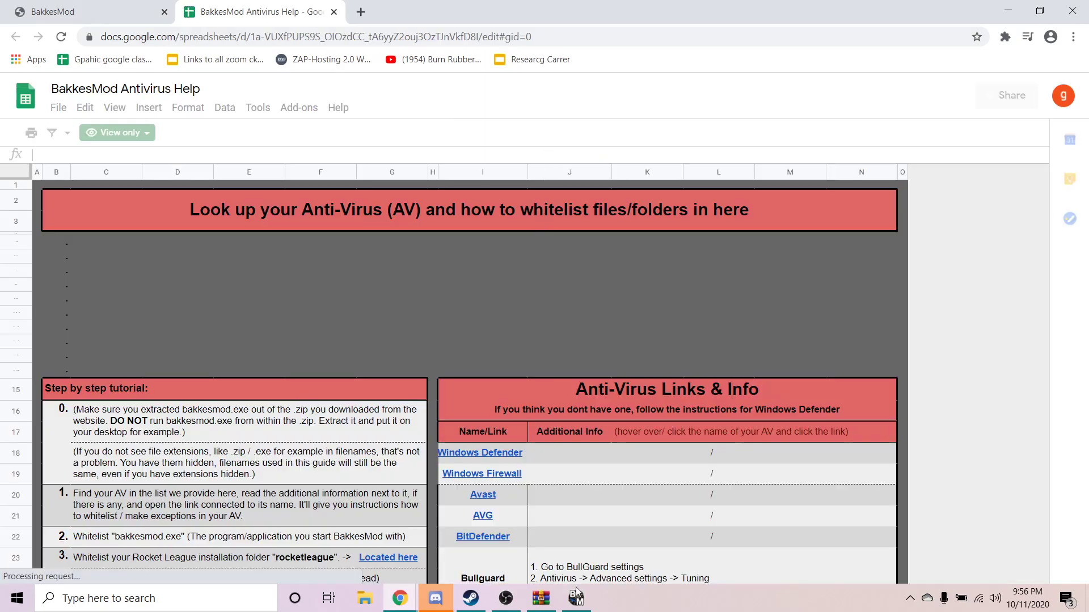
# Finish the setup wizard and open the BakkesMod injector from the system tray.
pyautogui.click(576, 597)
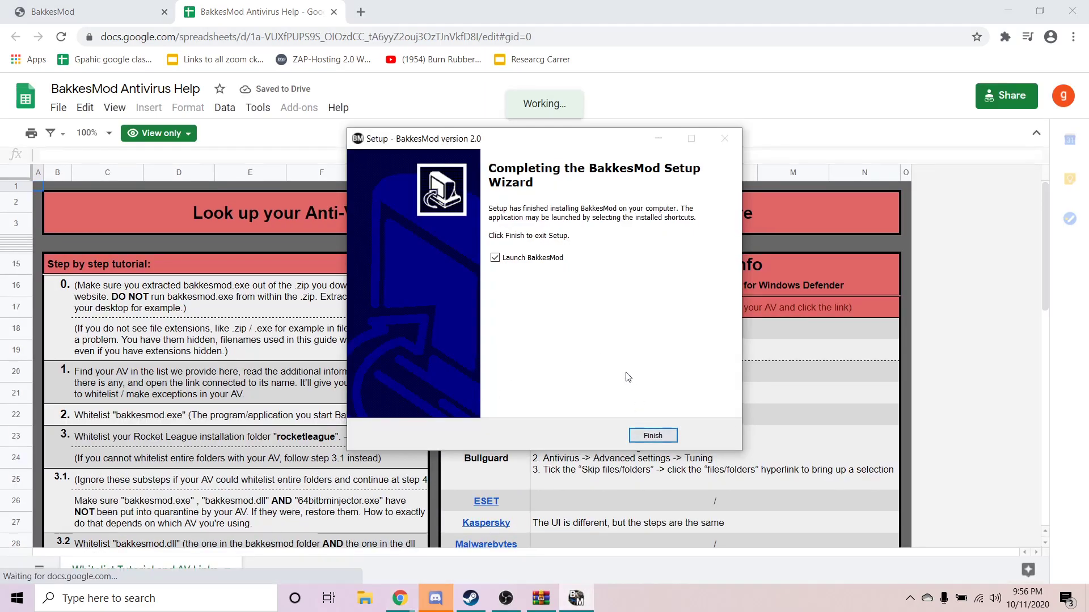
pyautogui.click(652, 436)
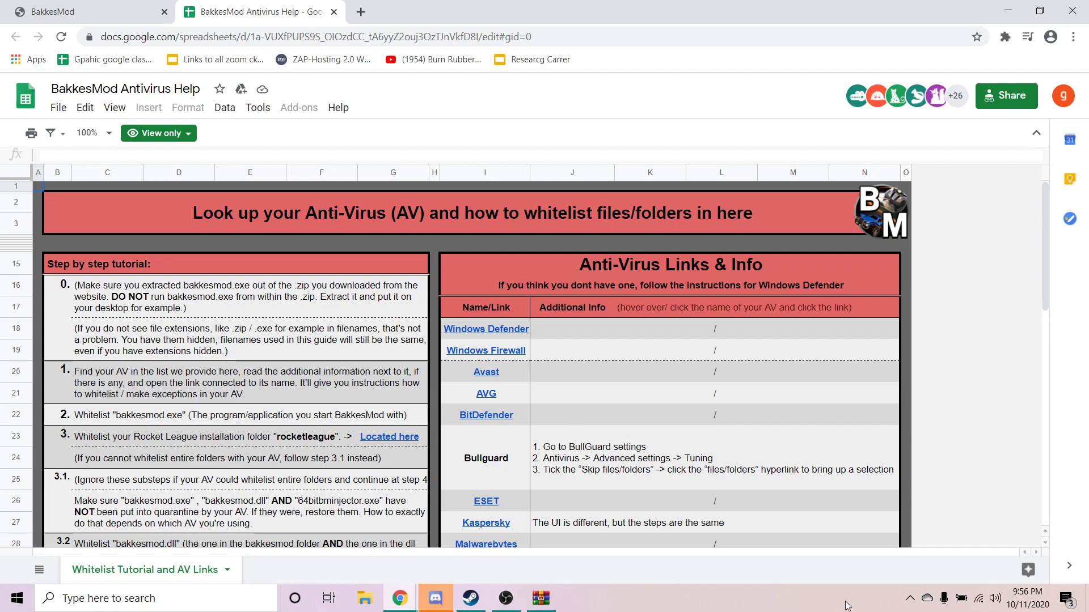
pyautogui.click(909, 599)
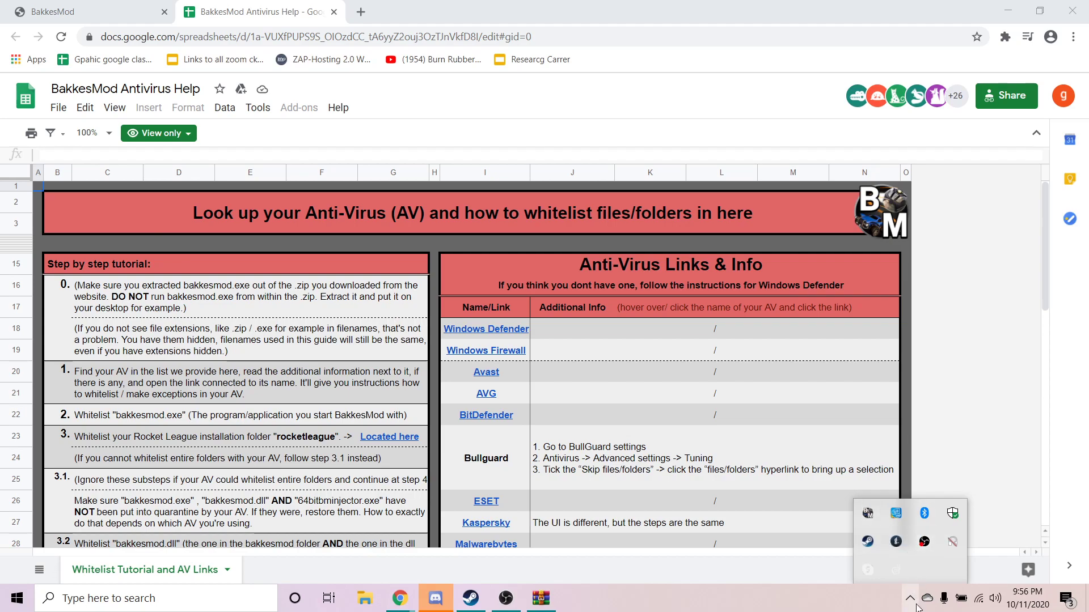
pyautogui.doubleClick(868, 514)
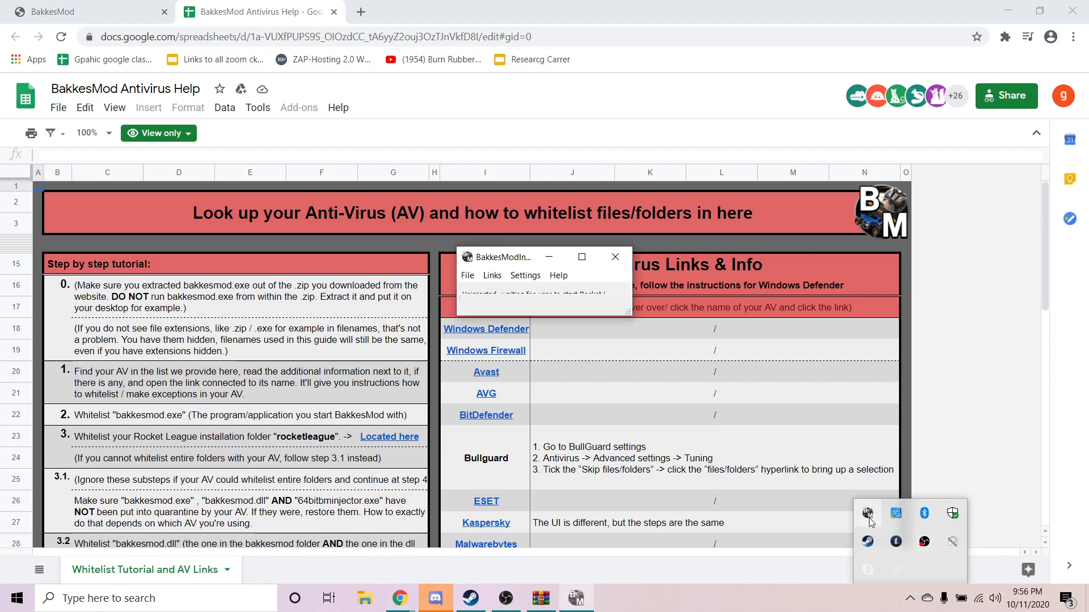
# Maximize the injector, check its Settings, launch Rocket League from Steam, then minimize the injector.
pyautogui.click(582, 257)
pyautogui.click(76, 31)
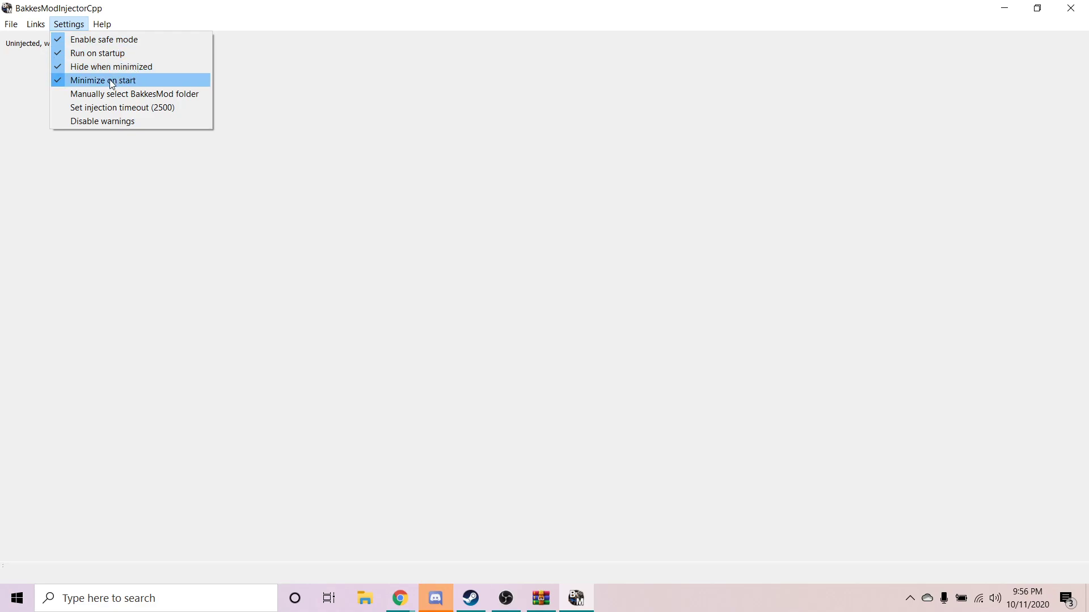
pyautogui.click(563, 342)
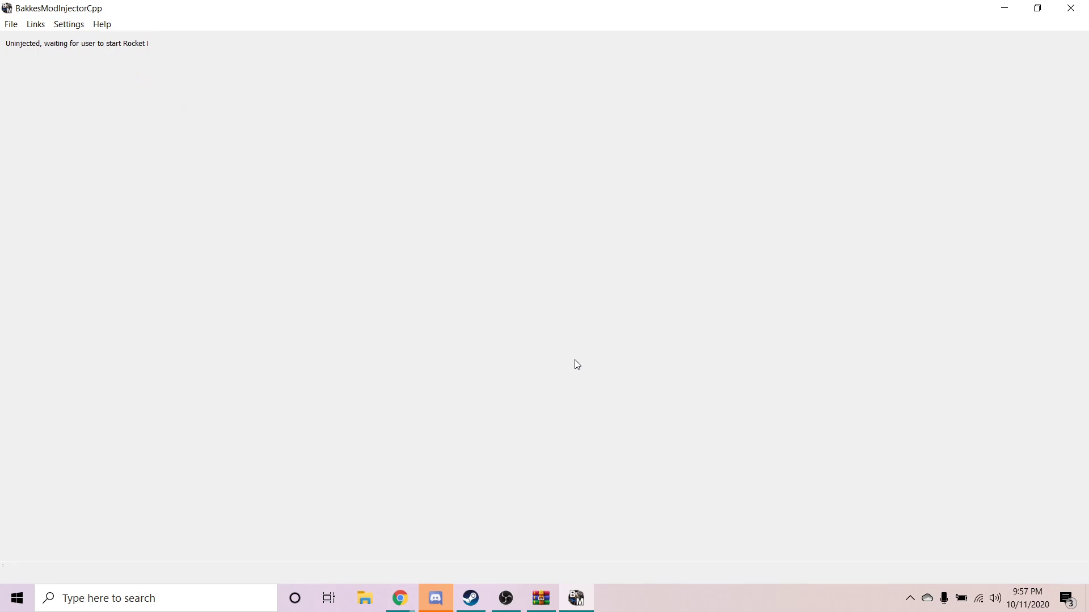
pyautogui.click(483, 598)
pyautogui.click(287, 316)
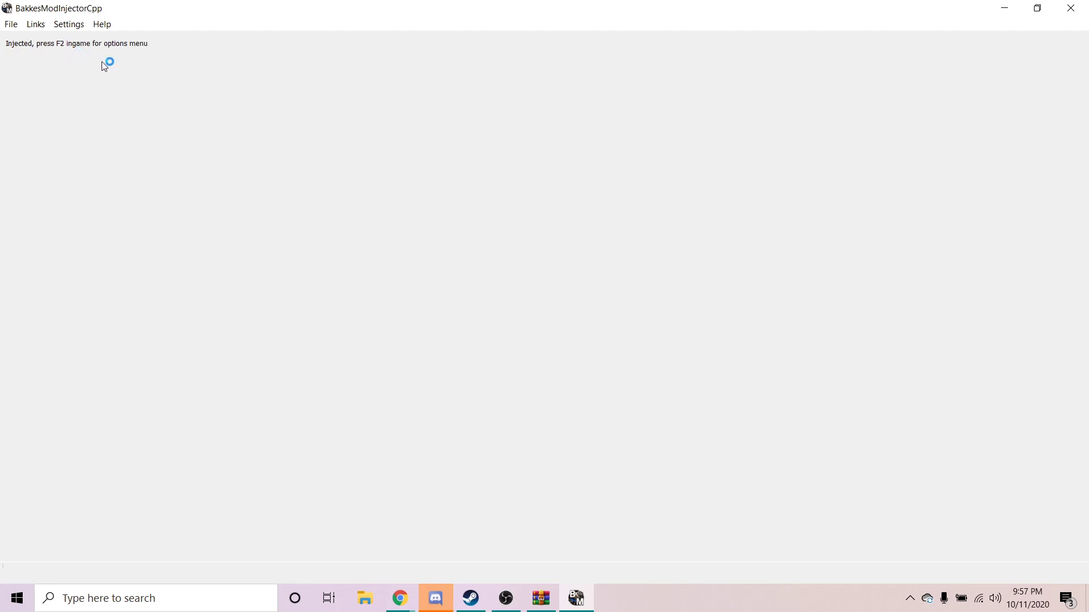
pyautogui.click(1003, 10)
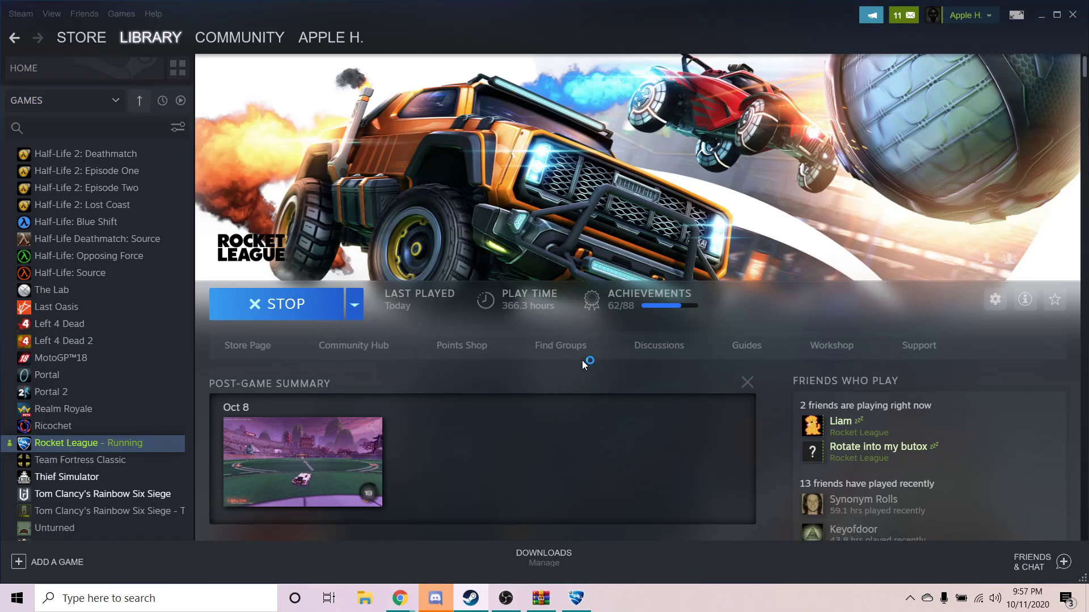
# Restore the Rocket League window from the taskbar and wait for its main menu.
pyautogui.click(577, 598)
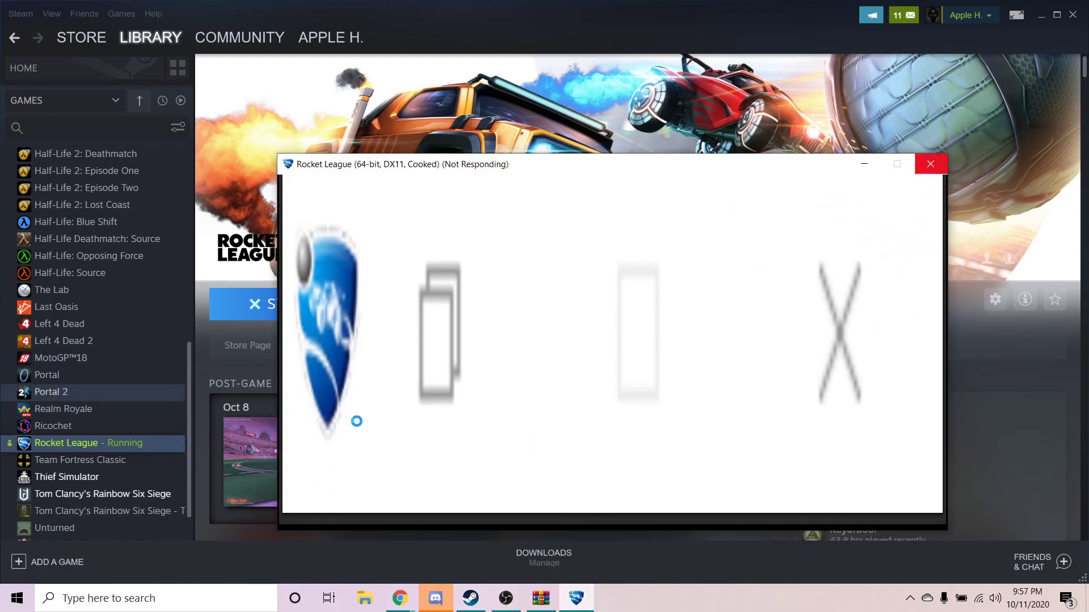
pyautogui.moveTo(32, 445)
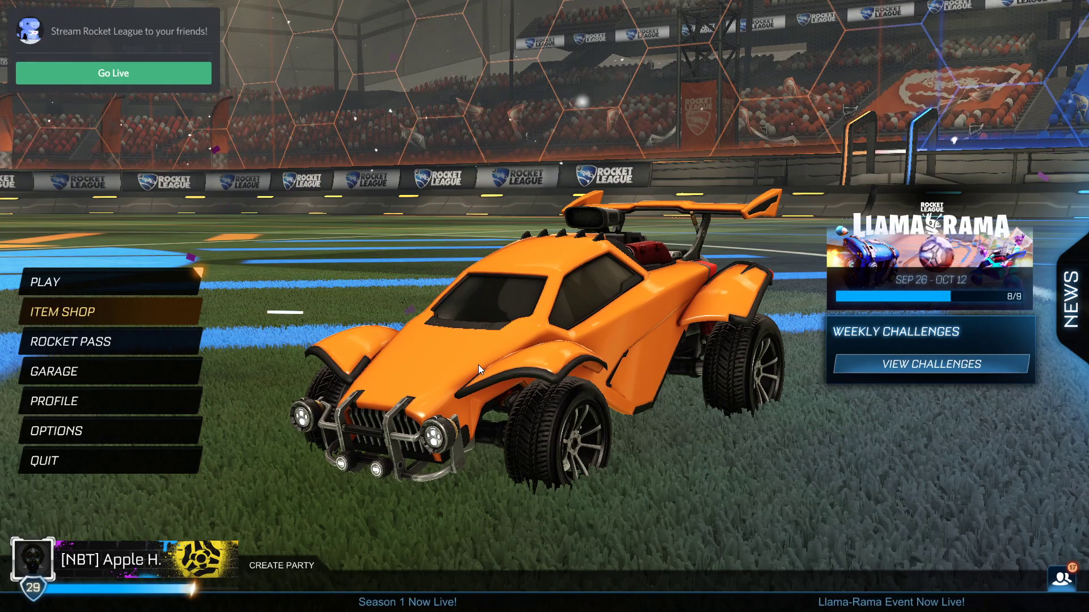
# Open BakkesMod settings with F2, move the window up-left, and show the Items tab.
pyautogui.press('F2')
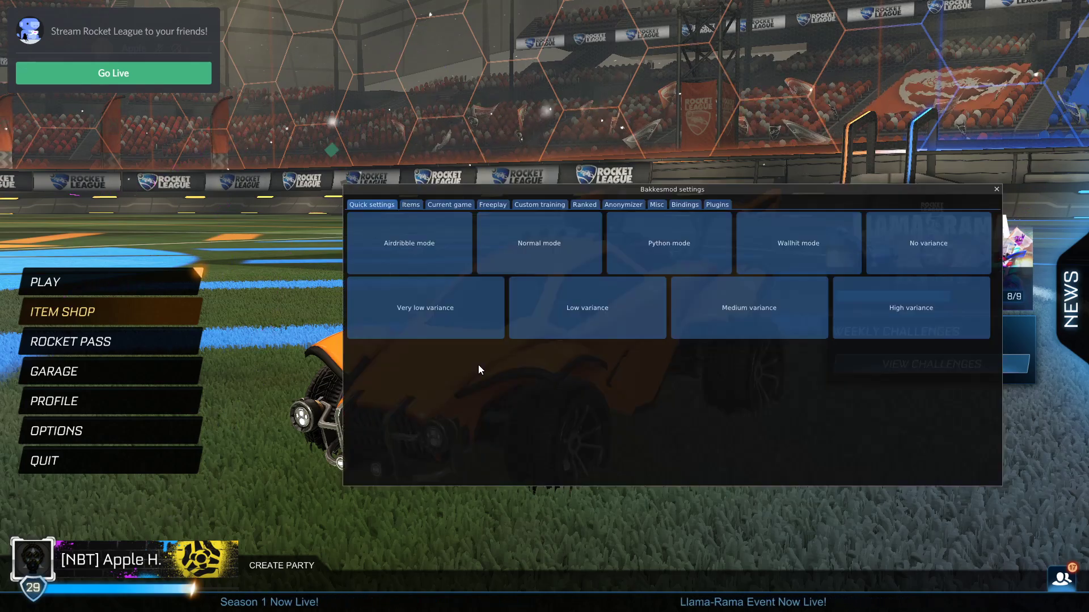
pyautogui.moveTo(813, 202); pyautogui.dragTo(744, 115)
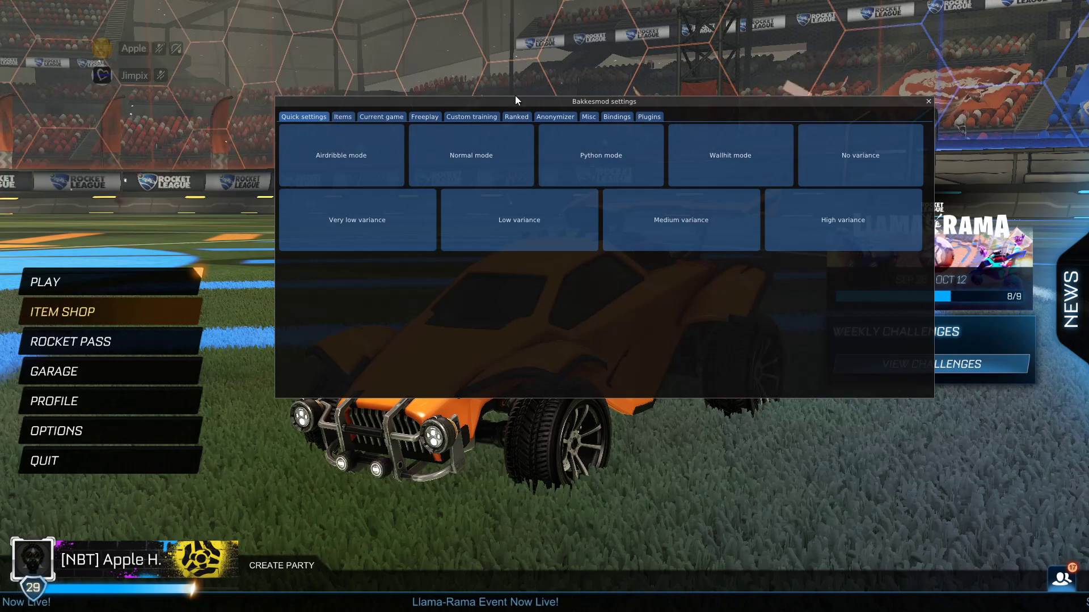
pyautogui.click(343, 117)
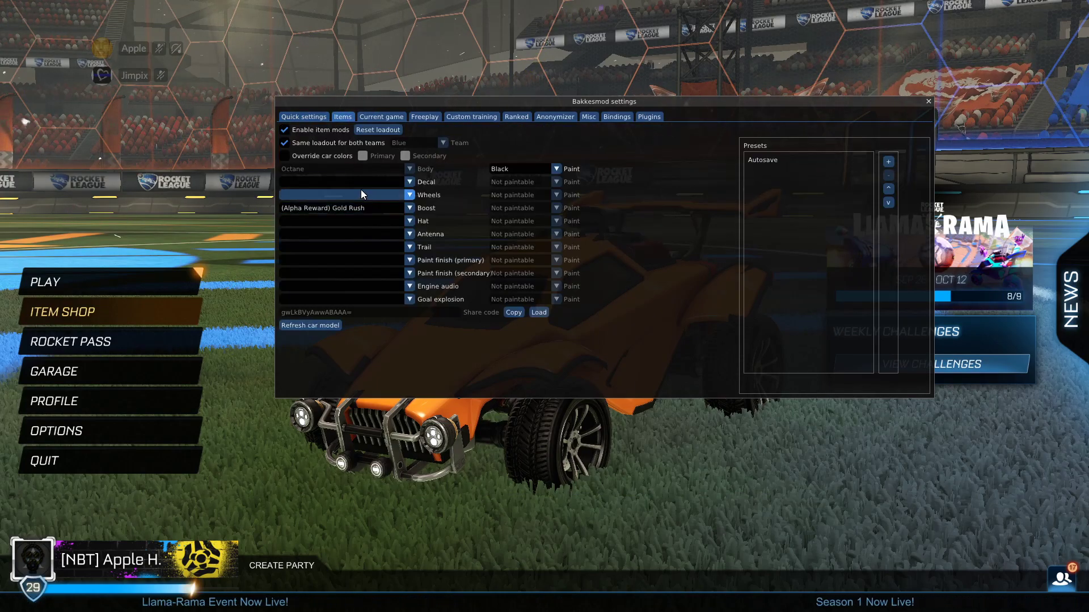
# Apply the Biomass decal to the Octane, remove it again, then switch to the Ranked tab.
pyautogui.click(388, 180)
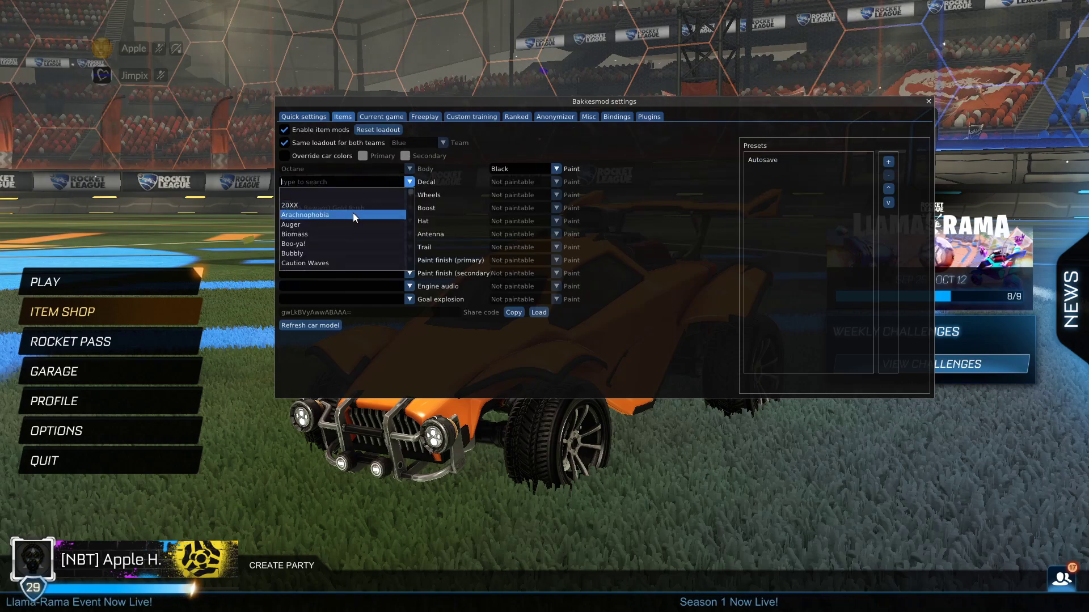
pyautogui.click(329, 234)
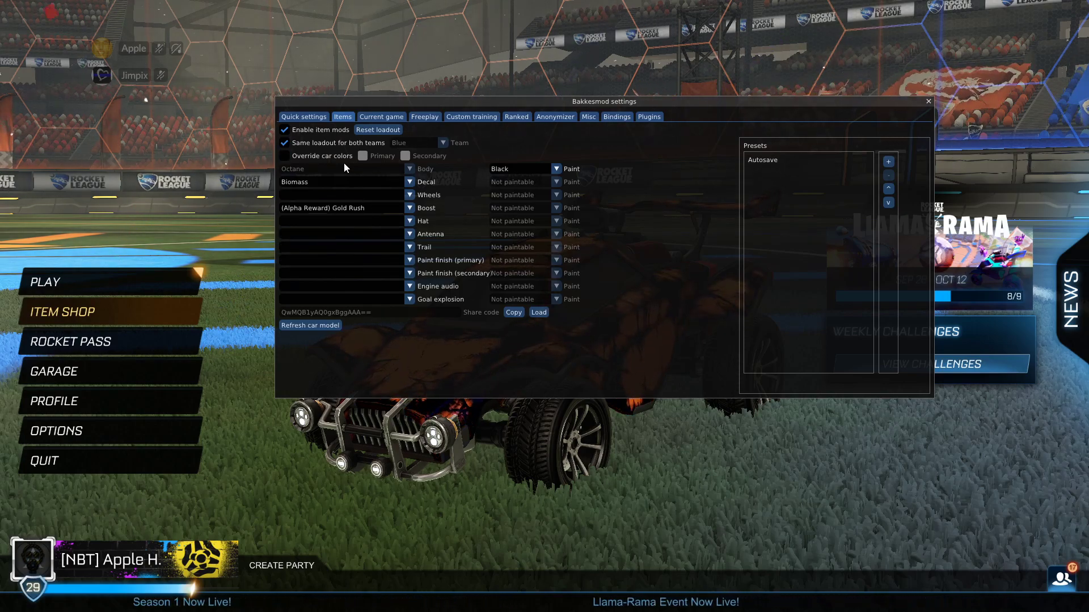
pyautogui.click(335, 183)
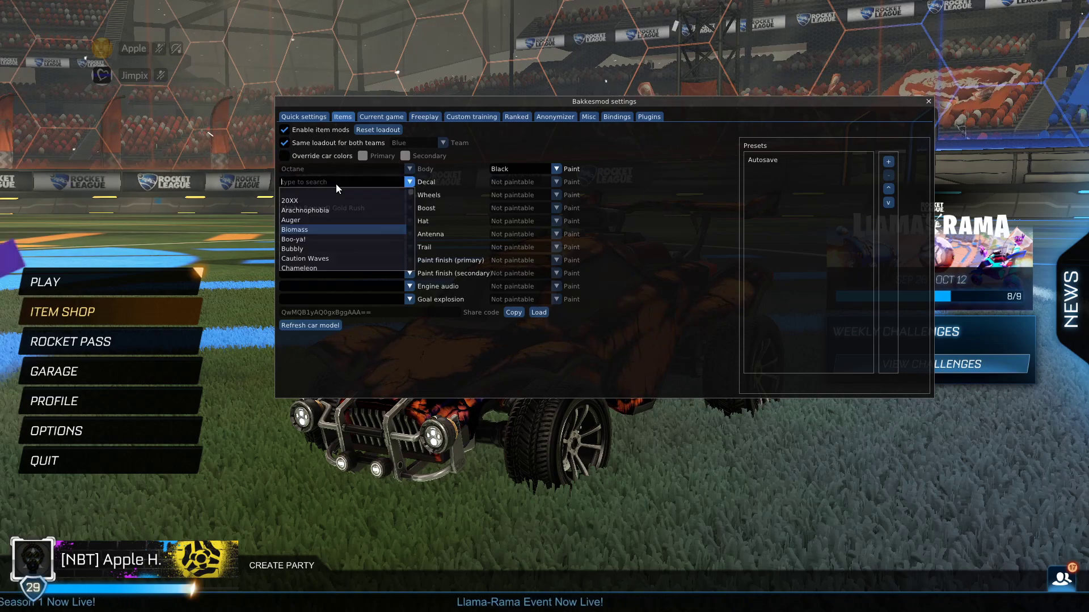
pyautogui.click(335, 190)
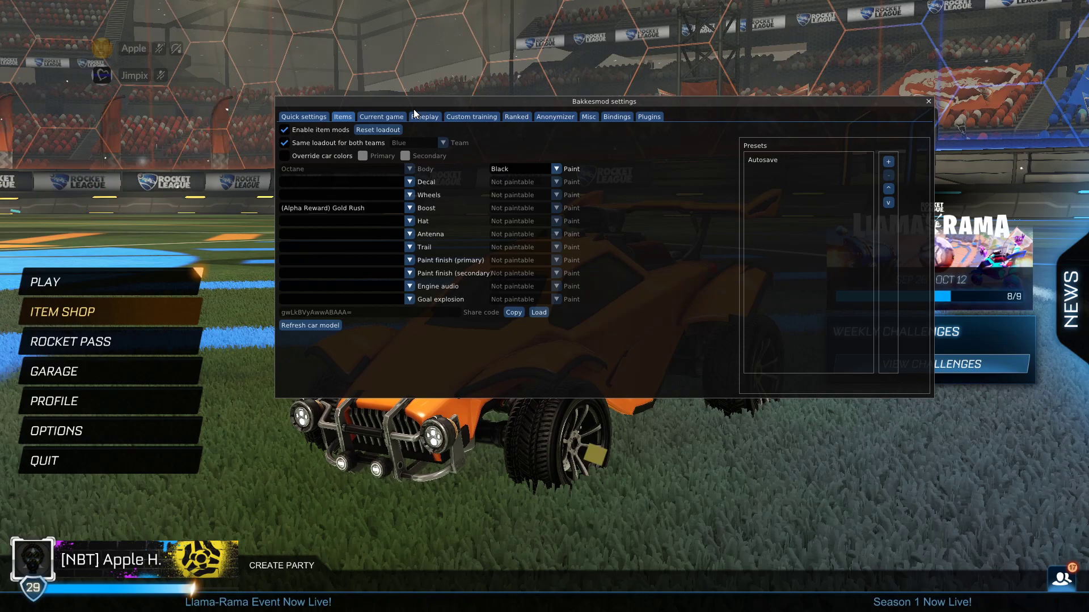
pyautogui.click(516, 117)
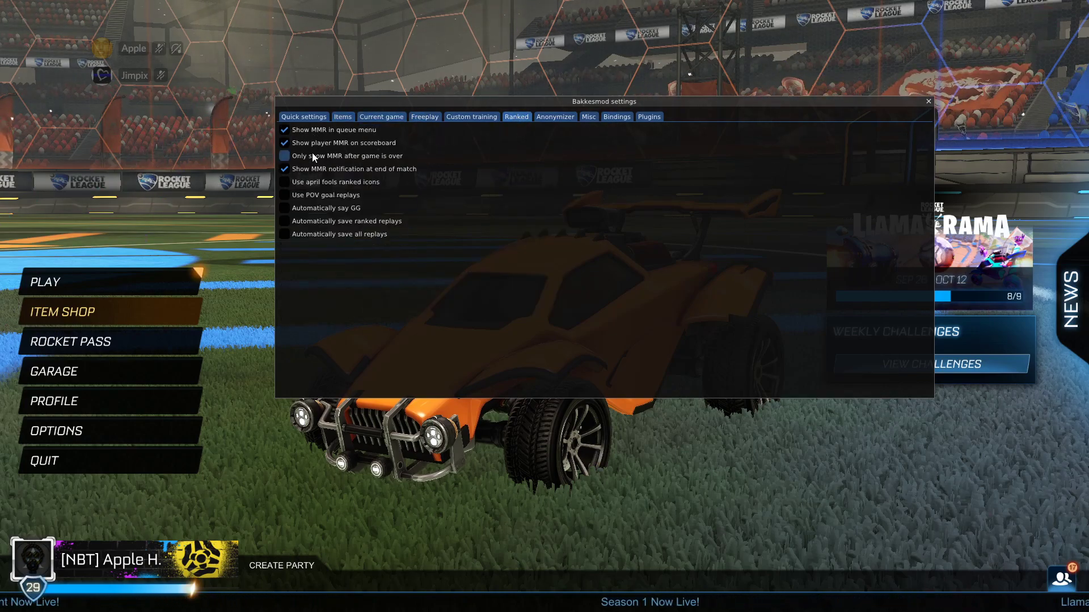